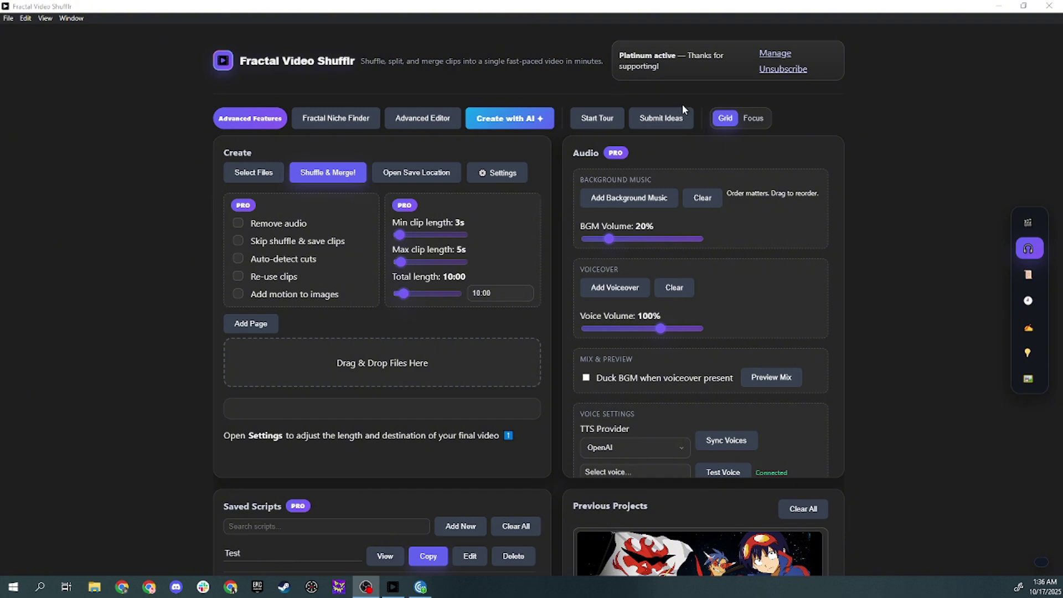
# Start the homepage guided tour, advance it to the Unlock Pro page and skip the rest
pyautogui.click(591, 120)
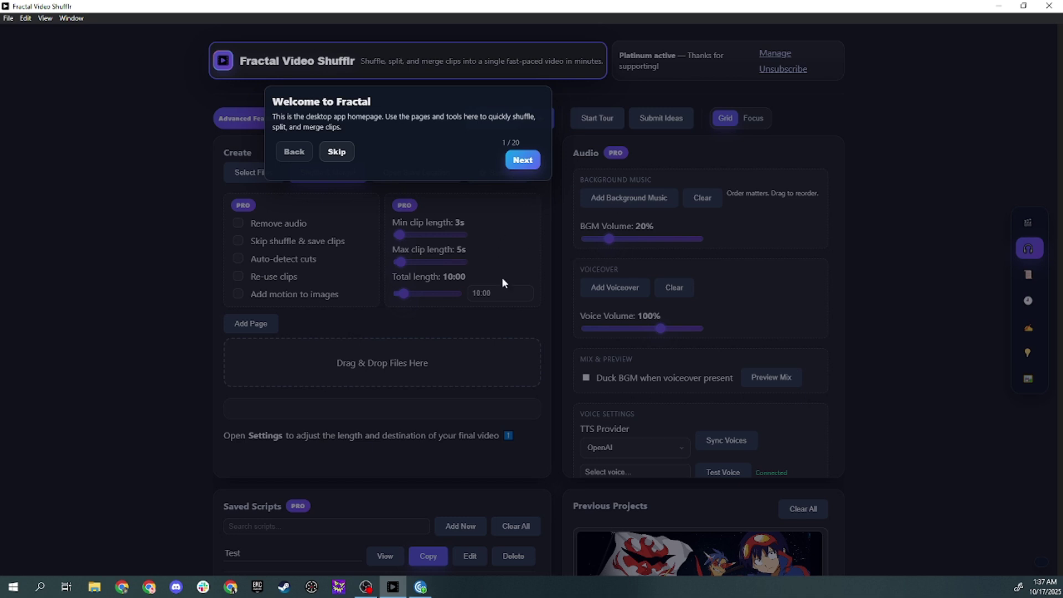
pyautogui.click(523, 160)
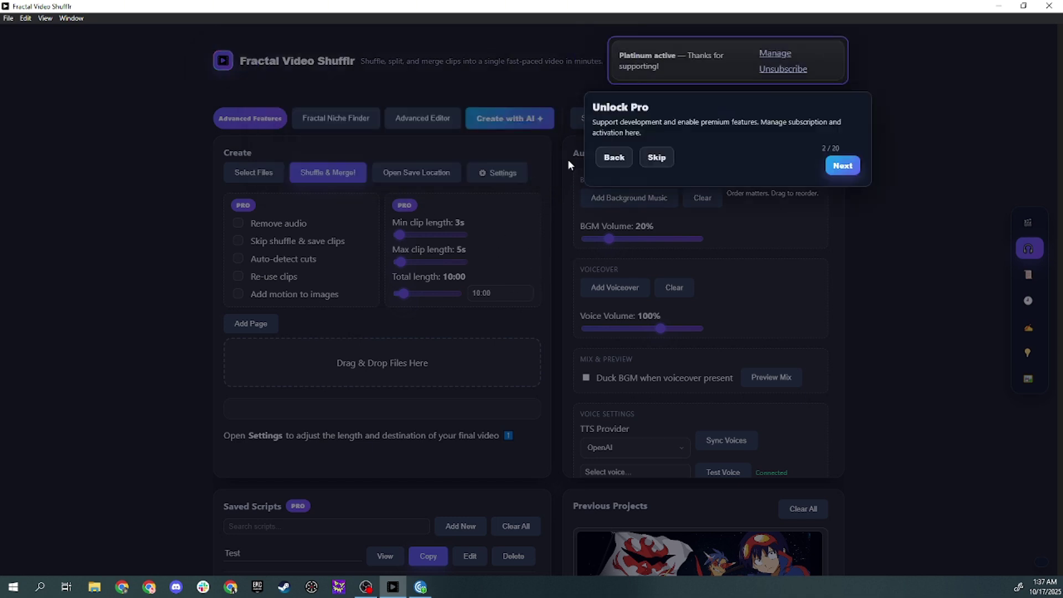
pyautogui.click(657, 157)
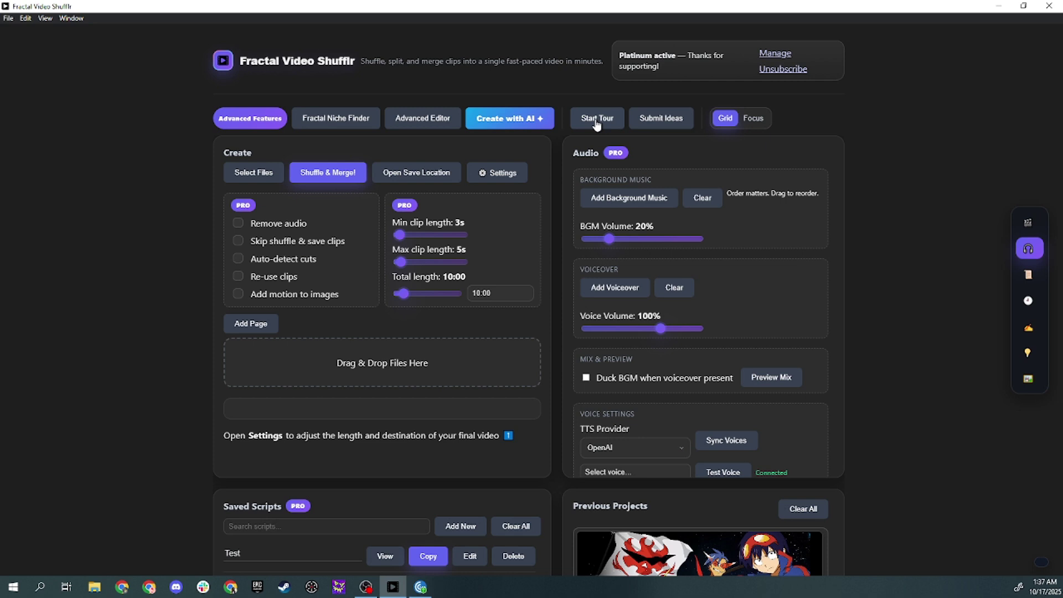
# Open the Advanced Editor and maximize its window on the main screen
pyautogui.click(442, 125)
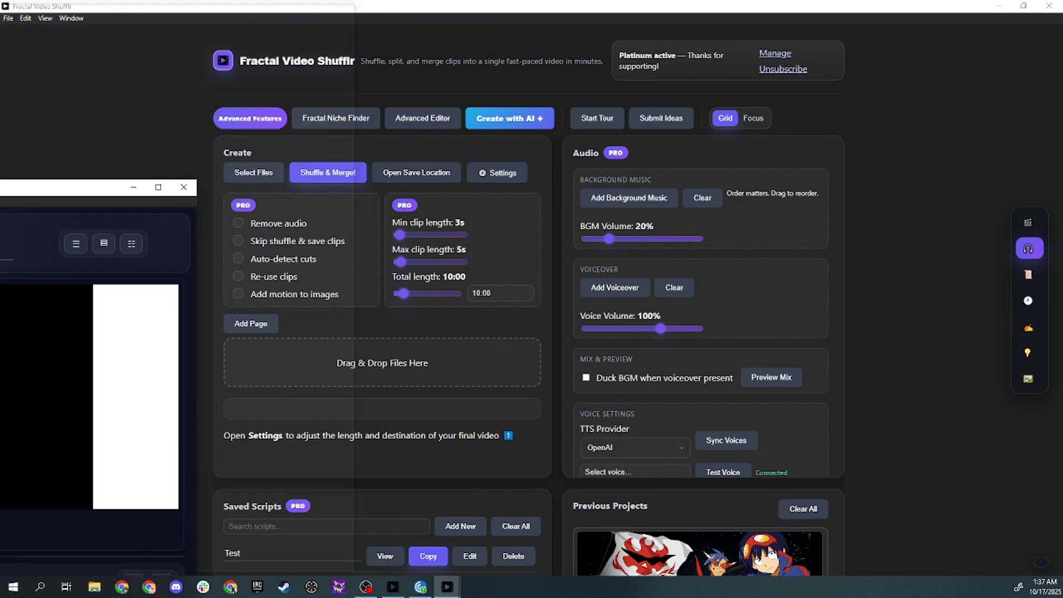
pyautogui.moveTo(94, 4); pyautogui.dragTo(542, 3)
pyautogui.doubleClick(542, 2)
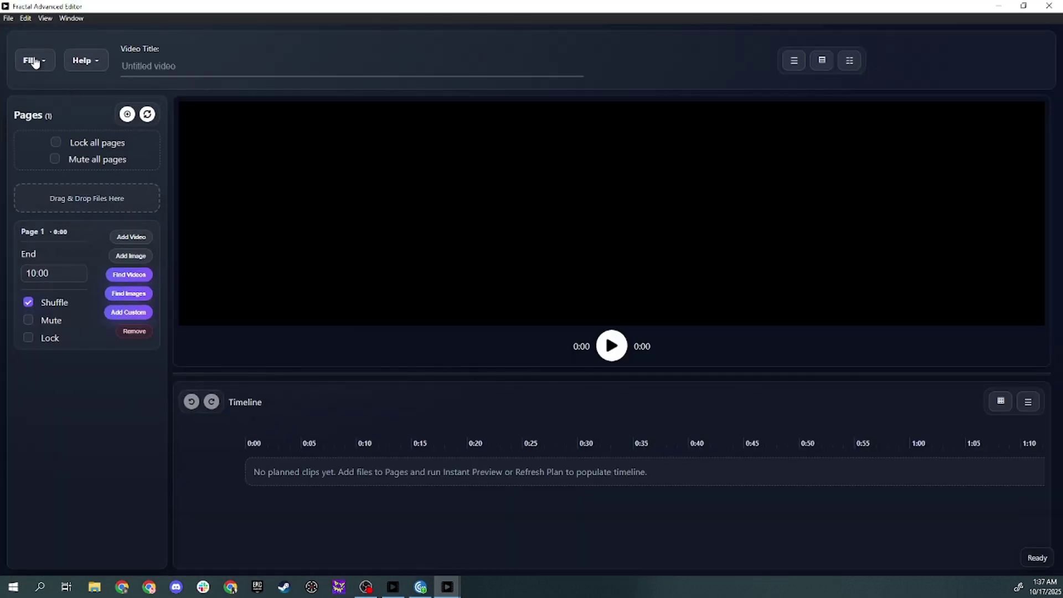
# Restart the Advanced Editor's guided tour from its help options and skip it at the Project Title page
pyautogui.click(84, 62)
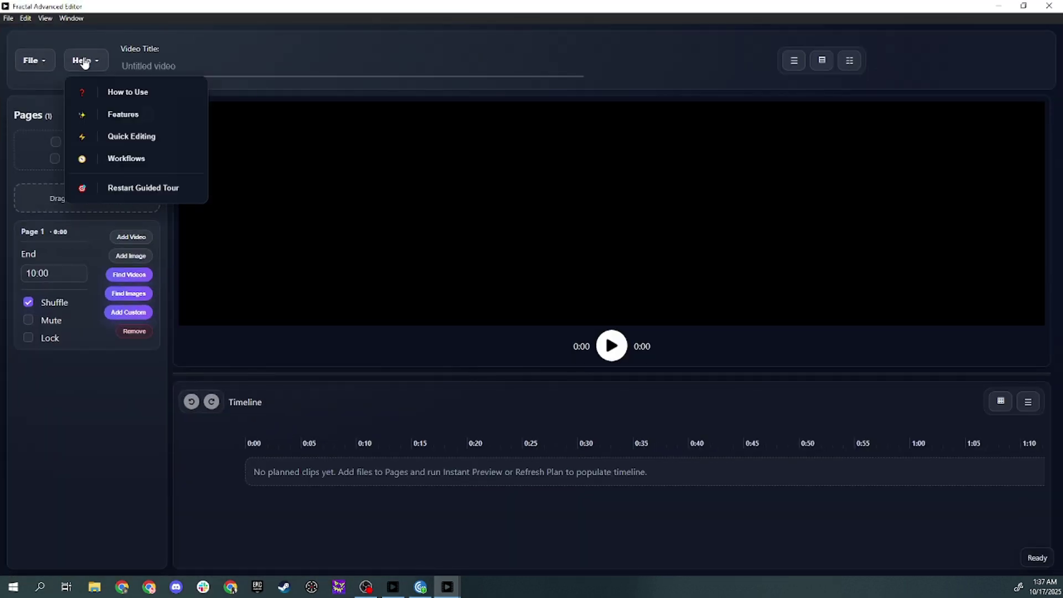
pyautogui.click(160, 187)
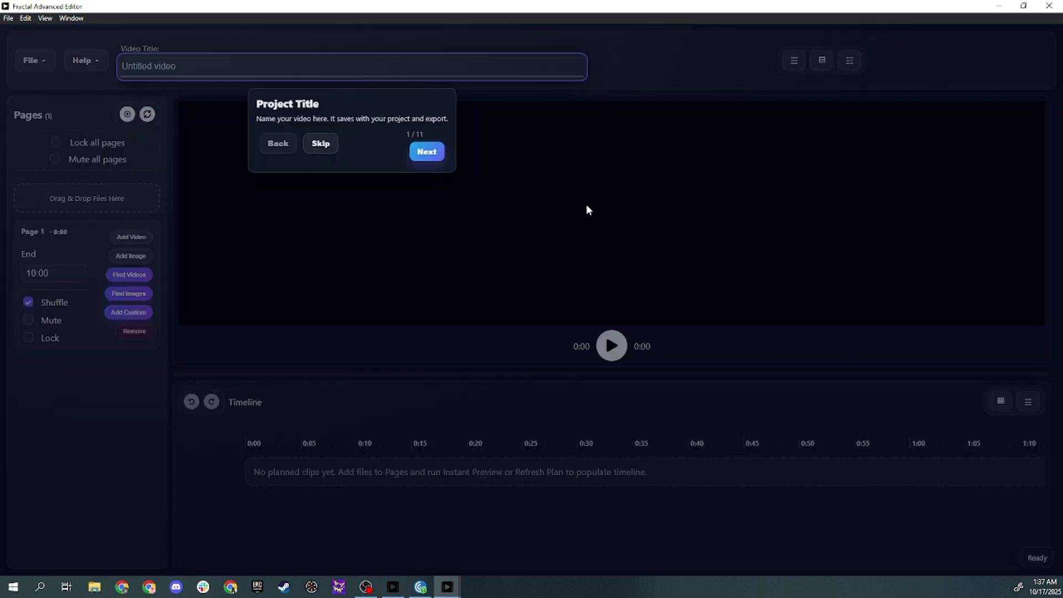
pyautogui.click(320, 143)
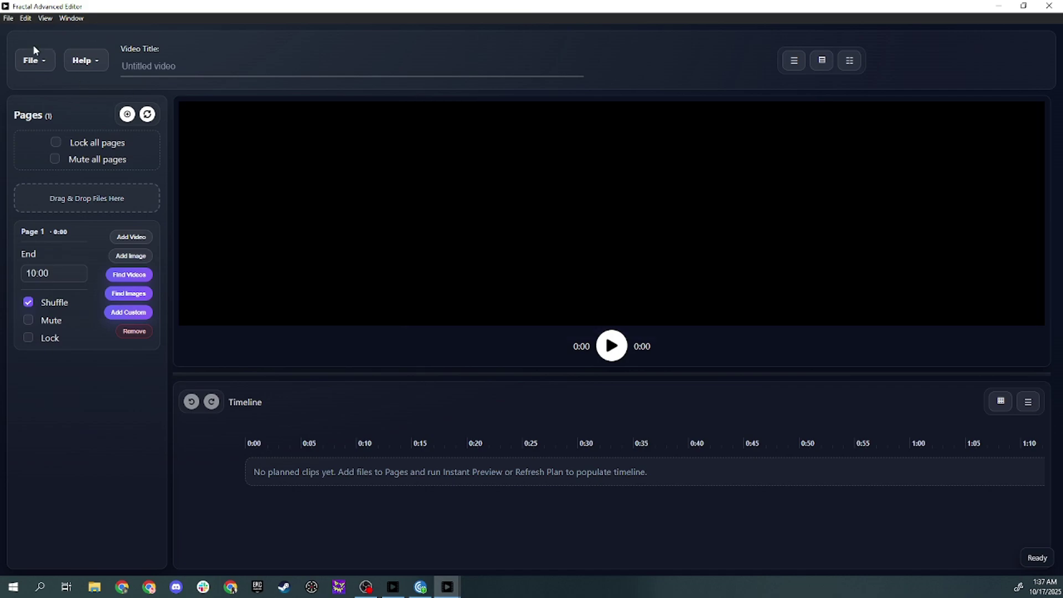
# Switch to the GitHub README in the browser, review its Installation section and highlight the FFMPEG requirement under Windows Prerequisites
pyautogui.click(33, 59)
pyautogui.click(116, 448)
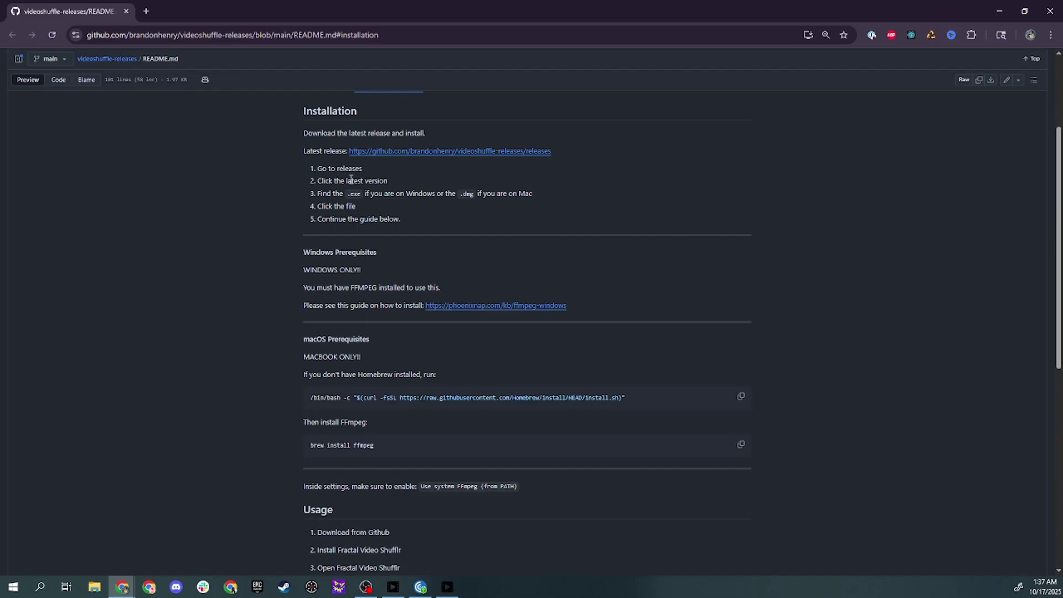
pyautogui.scroll(3, 350, 178)
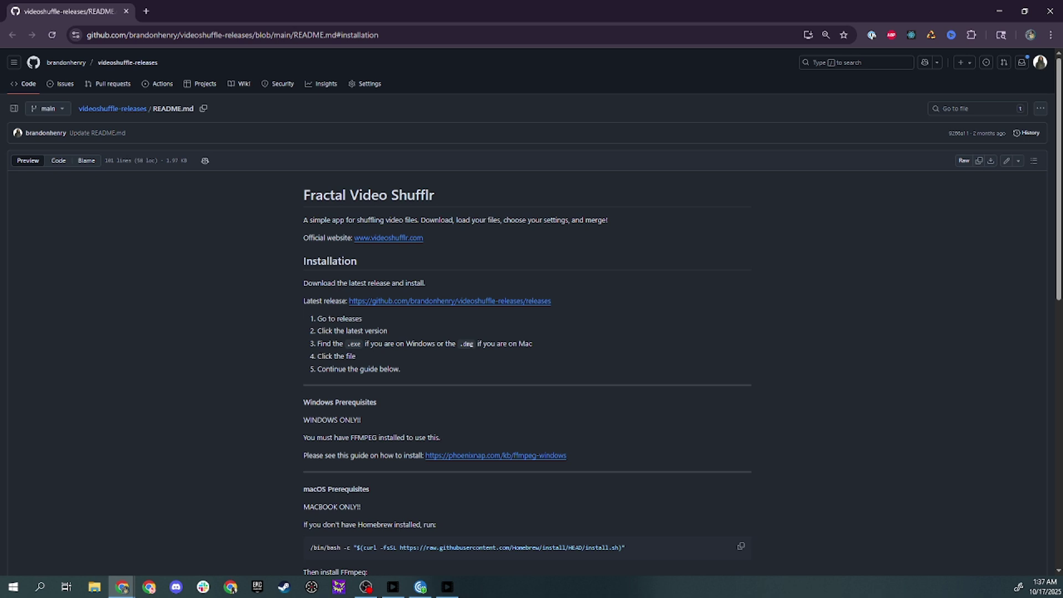
pyautogui.hotkey('alt', 'Tab')
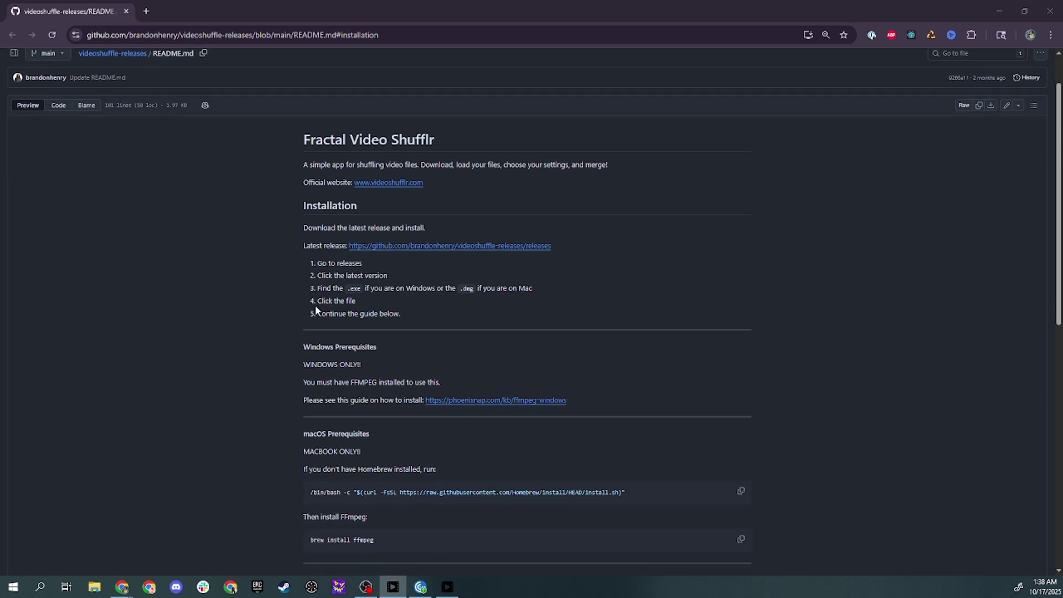
pyautogui.scroll(-2, 303, 306)
pyautogui.scroll(1, 300, 307)
pyautogui.scroll(-1, 300, 308)
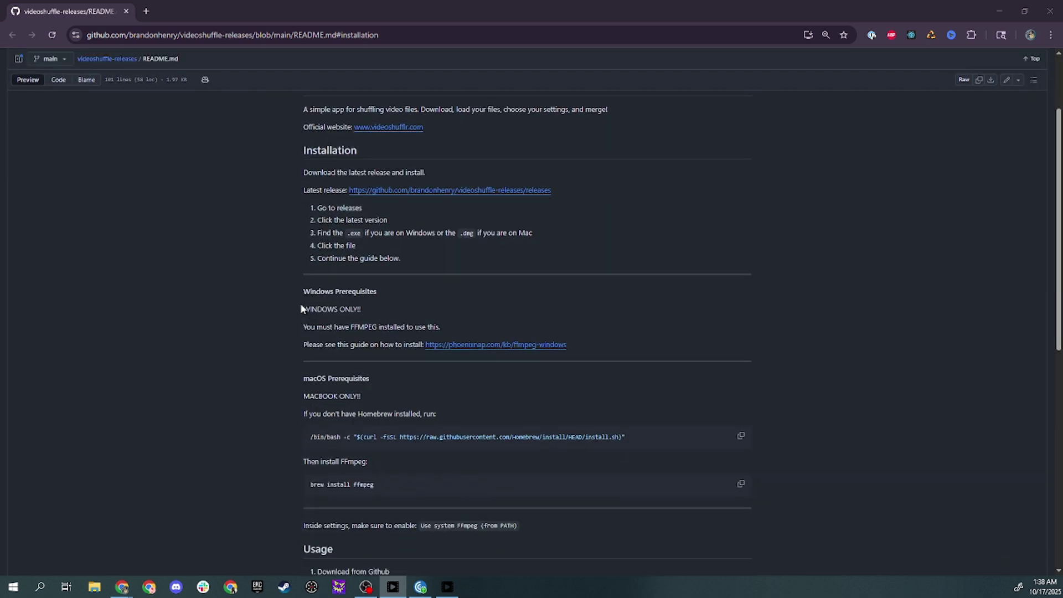
pyautogui.scroll(-1, 298, 311)
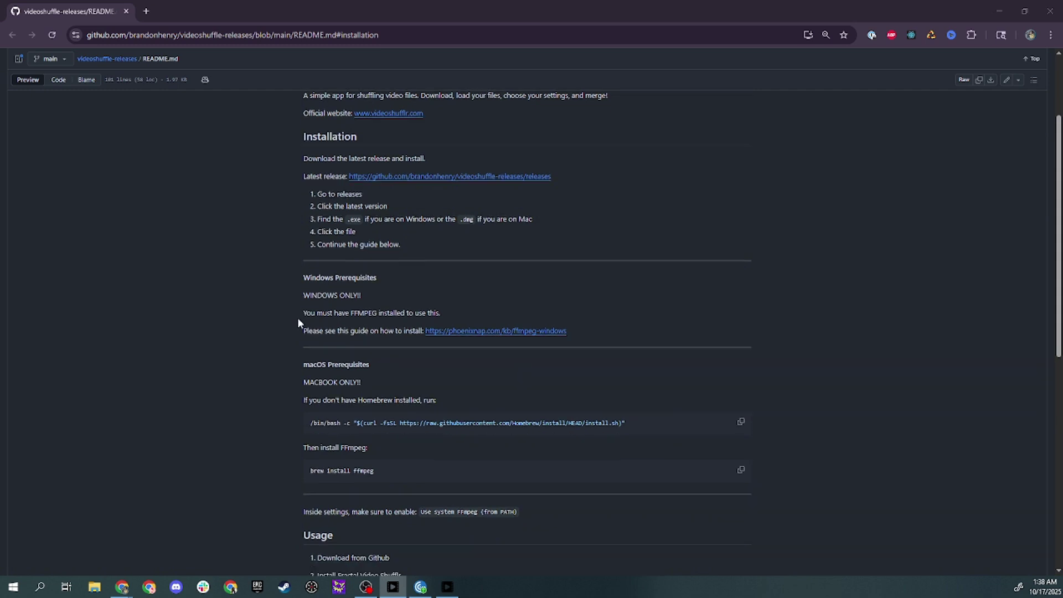
pyautogui.moveTo(292, 276); pyautogui.dragTo(447, 274)
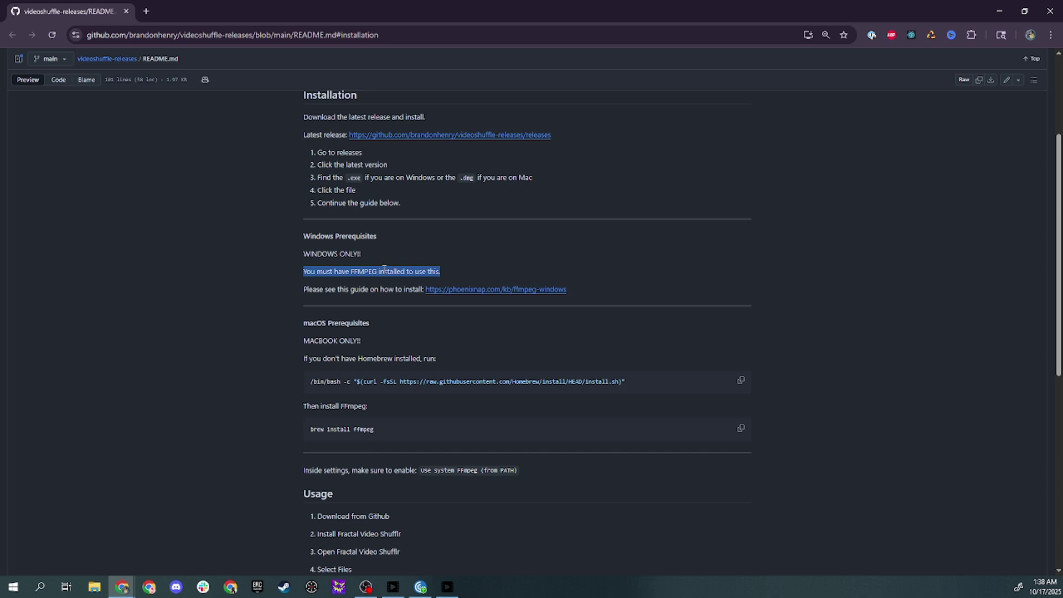
# Open videoshufflr.com in a new tab and highlight the spawn unknown system error -86 text in the FAQ
pyautogui.click(146, 11)
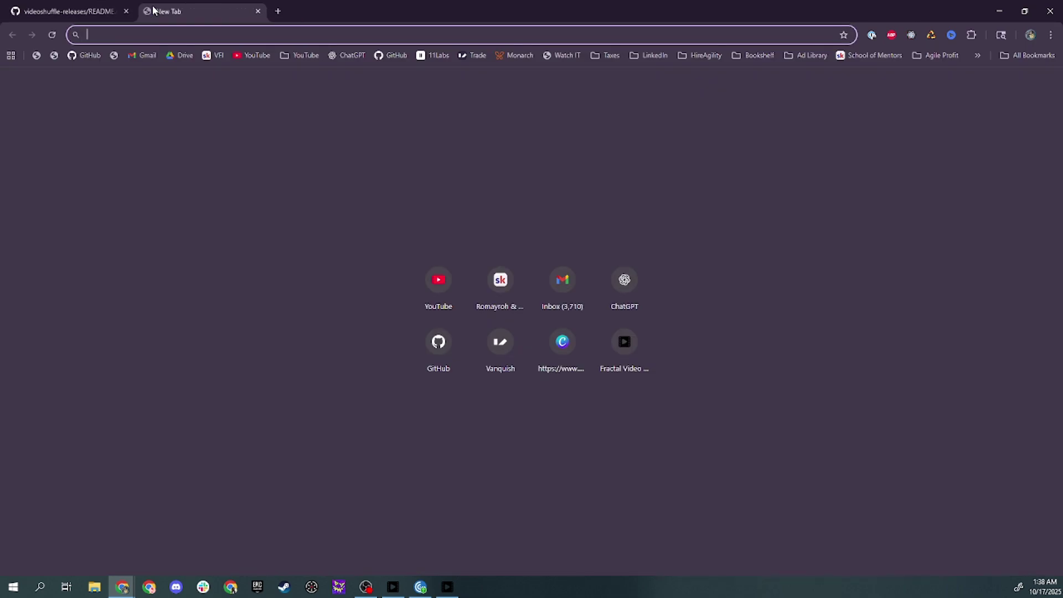
pyautogui.write('vid')
pyautogui.press('Return')
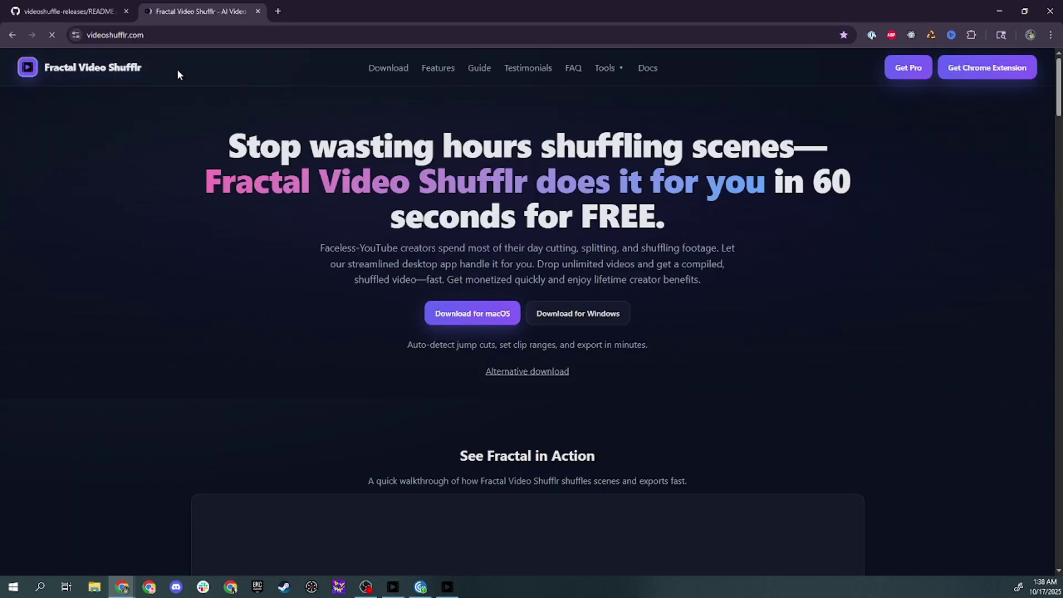
pyautogui.scroll(-15, 432, 287)
pyautogui.scroll(-5, 436, 297)
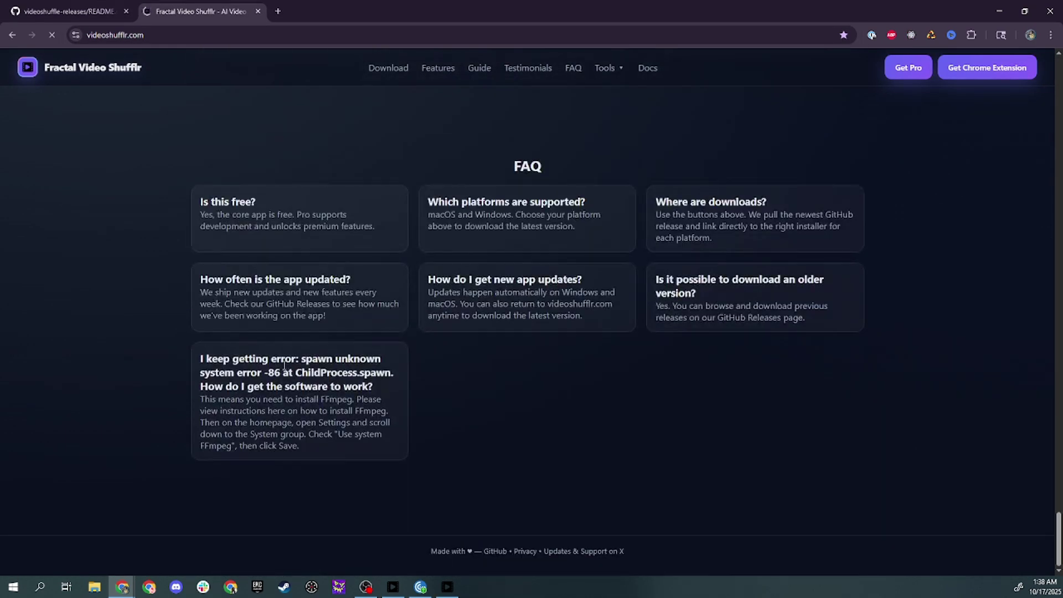
pyautogui.moveTo(301, 357); pyautogui.dragTo(374, 374)
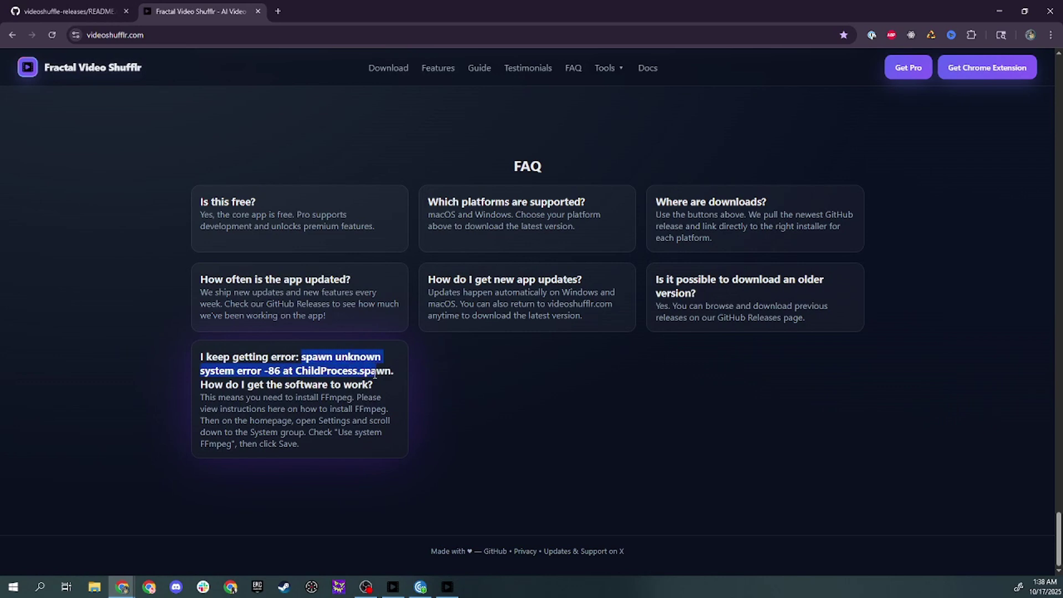
# Return to the README, open its linked FFmpeg guide for Windows in a new tab and review the installation instructions
pyautogui.click(55, 11)
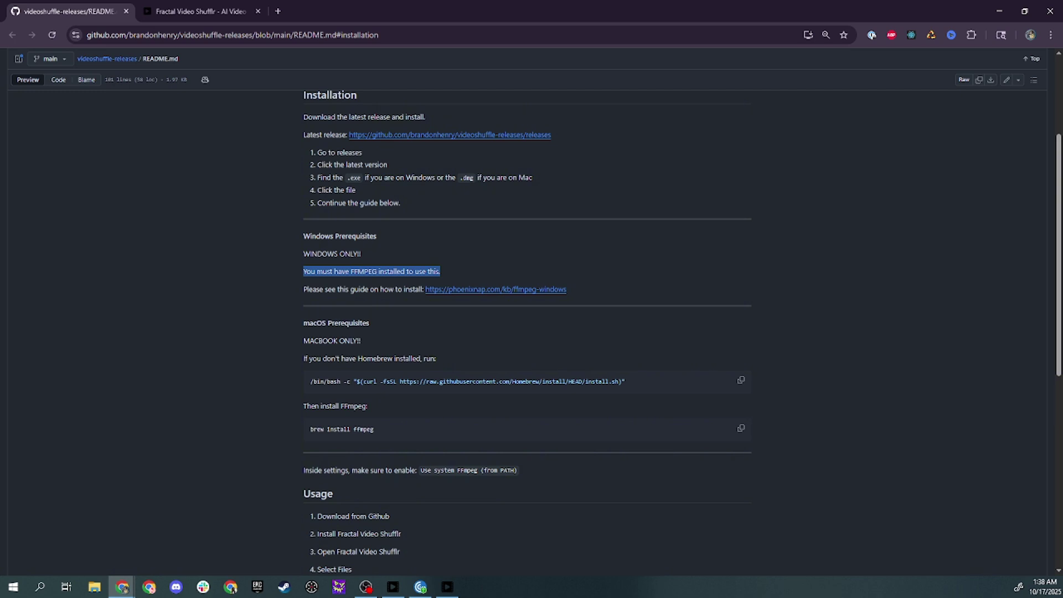
pyautogui.click(337, 273)
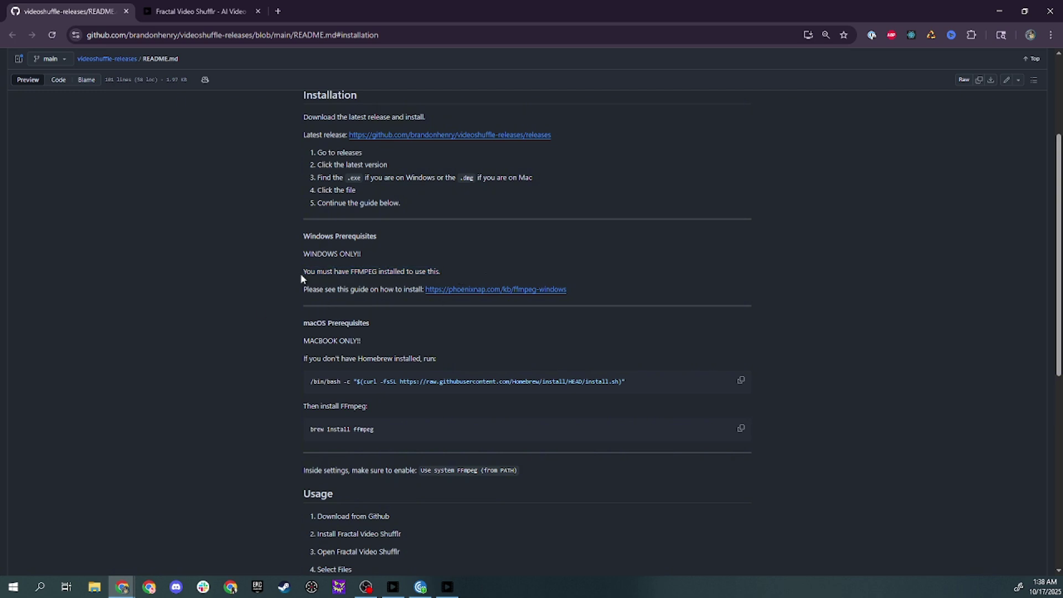
pyautogui.moveTo(300, 274); pyautogui.dragTo(360, 269)
pyautogui.click(445, 276)
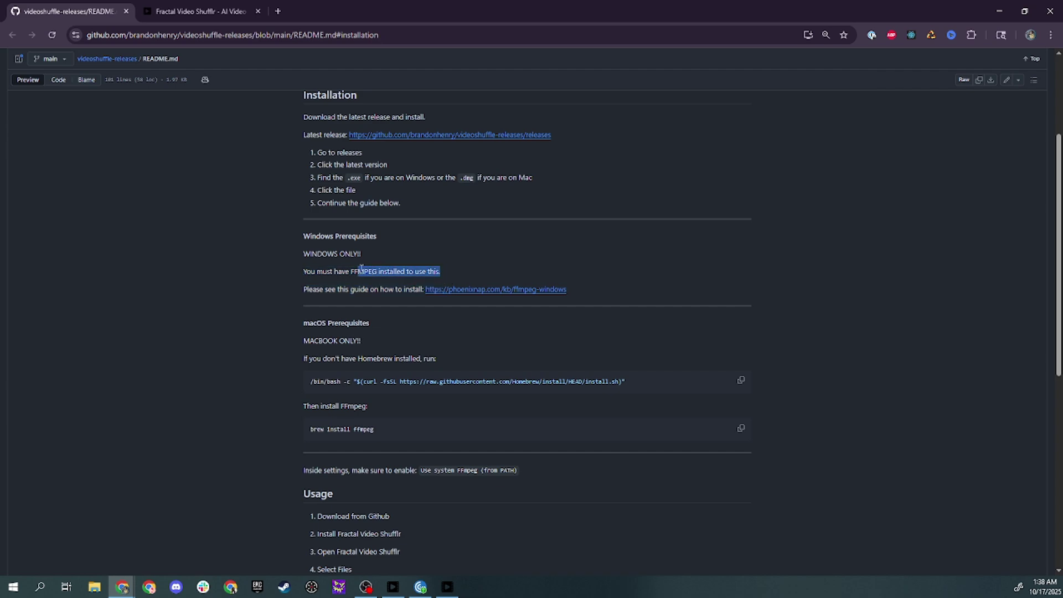
pyautogui.middleClick(467, 292)
pyautogui.click(204, 12)
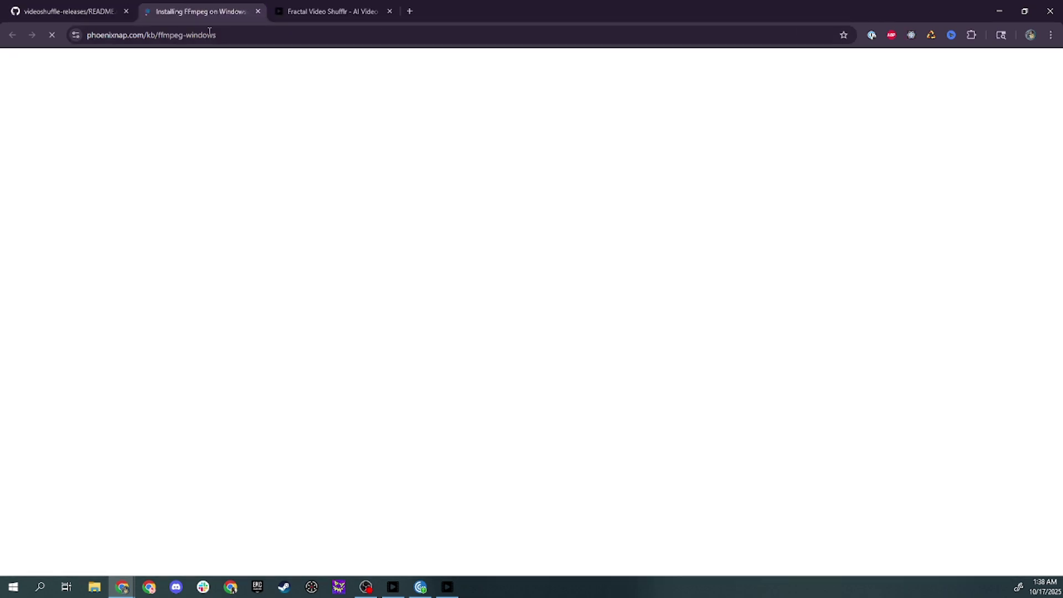
pyautogui.scroll(-4, 368, 268)
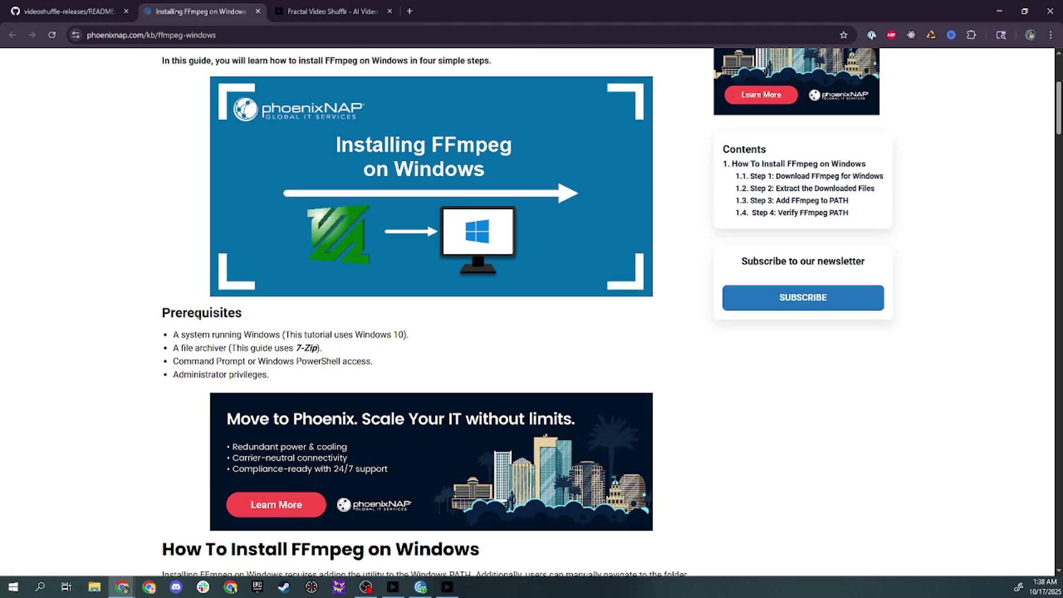
pyautogui.scroll(-6, 199, 316)
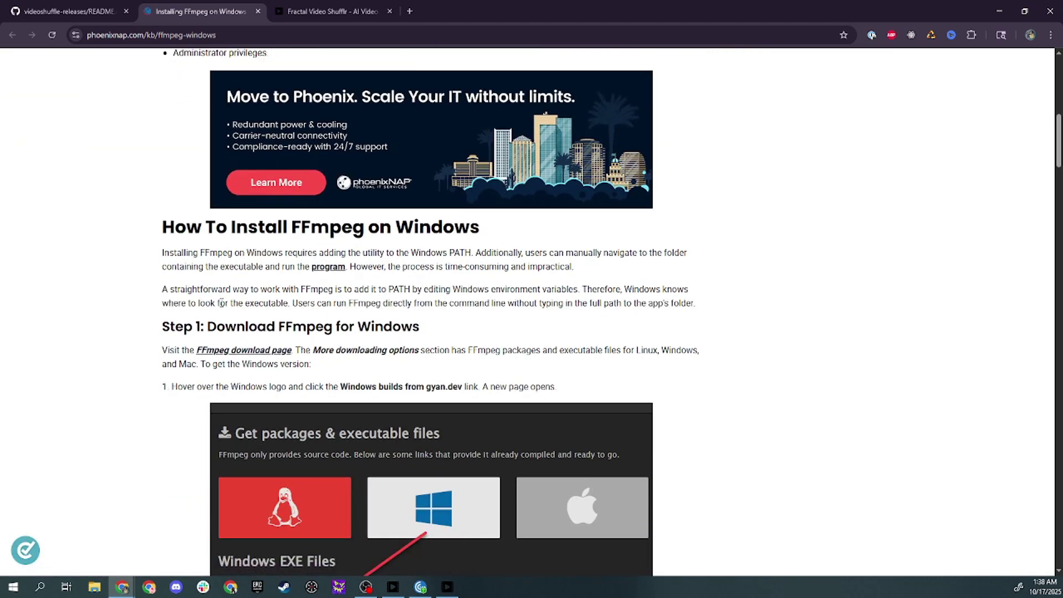
# Go back to the README's macOS Prerequisites and copy the Homebrew install command and the brew install ffmpeg command
pyautogui.click(69, 11)
pyautogui.scroll(-1, 399, 307)
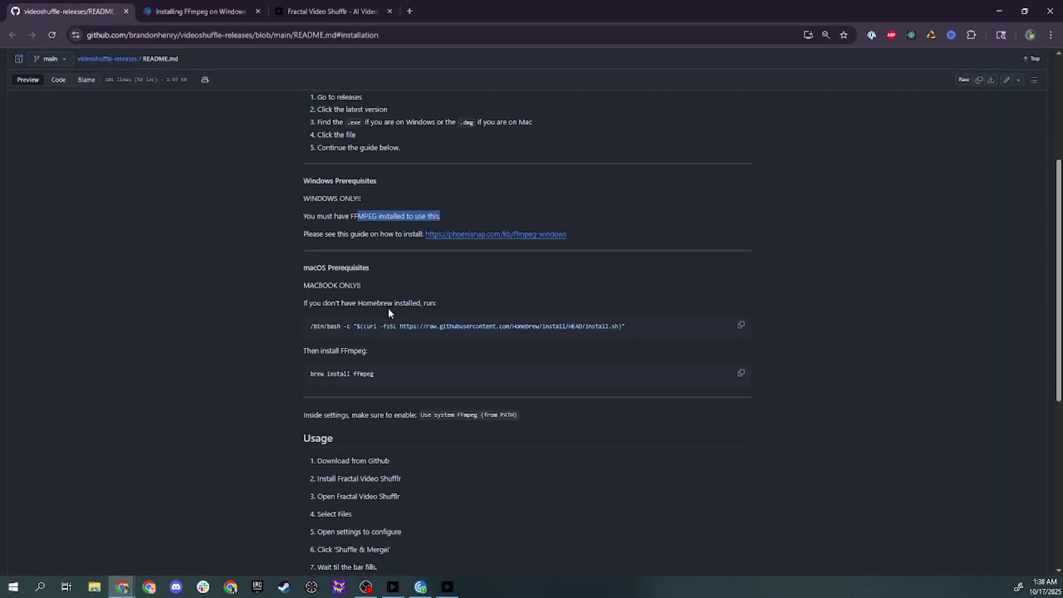
pyautogui.moveTo(300, 284); pyautogui.dragTo(367, 281)
pyautogui.click(367, 281)
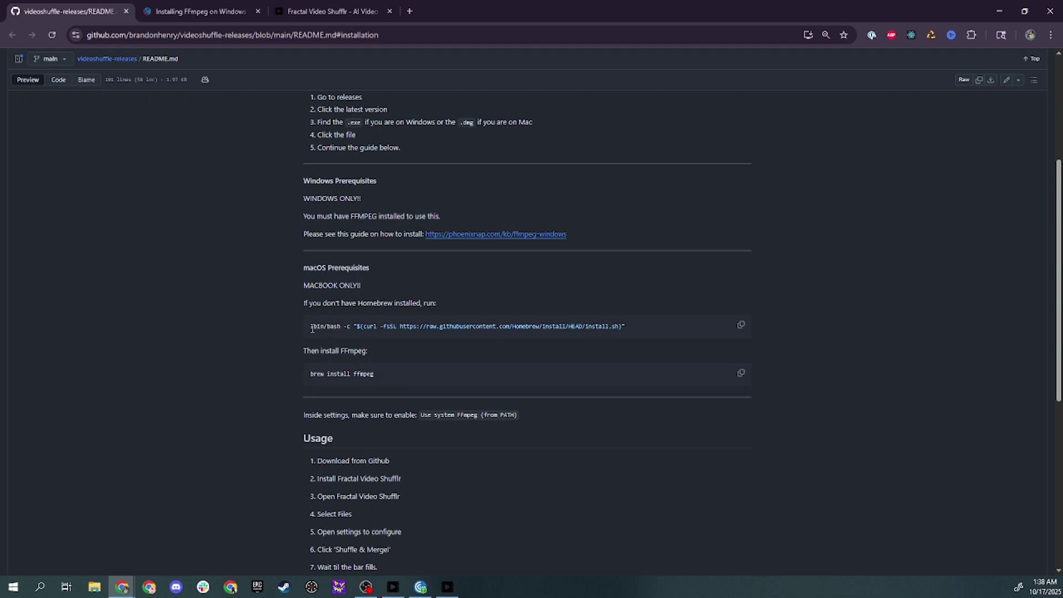
pyautogui.click(740, 327)
pyautogui.click(741, 374)
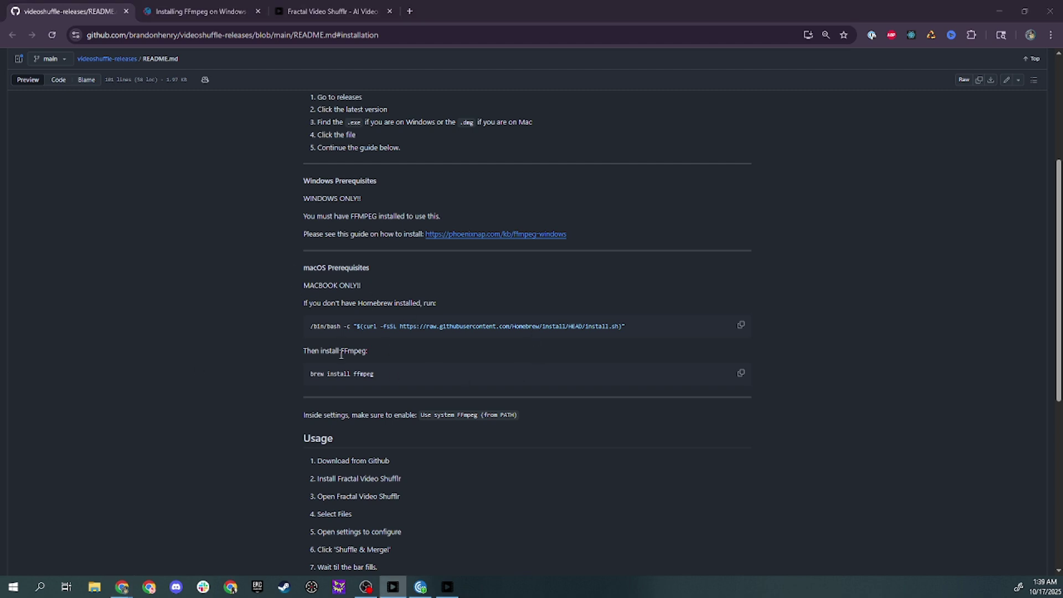
# Highlight the README note about enabling Use system FFmpeg (from PATH), and switch back to the Fractal Video Shufflr window
pyautogui.moveTo(301, 412); pyautogui.dragTo(523, 414)
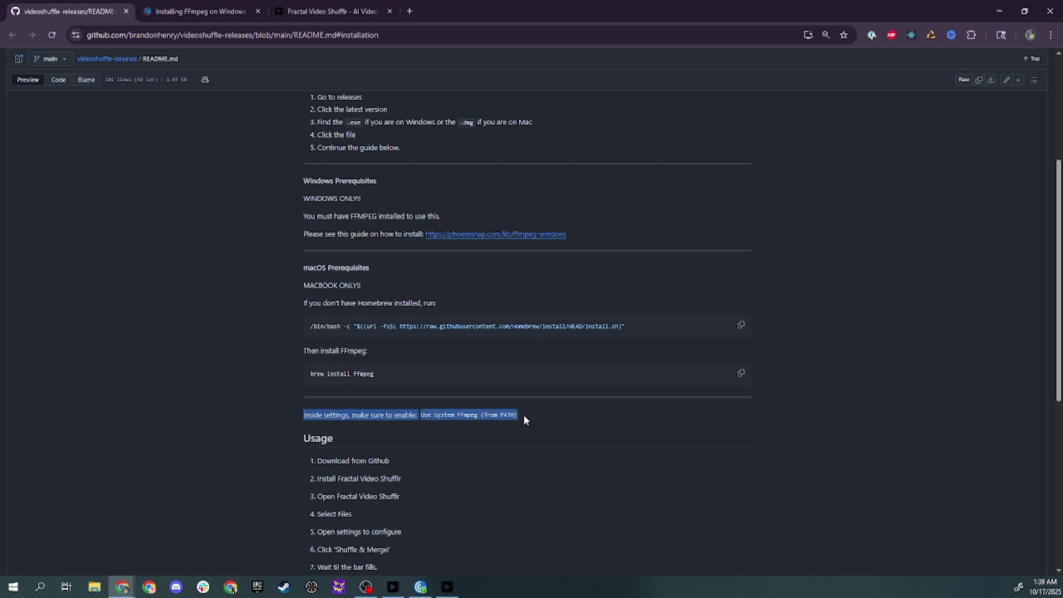
pyautogui.click(369, 414)
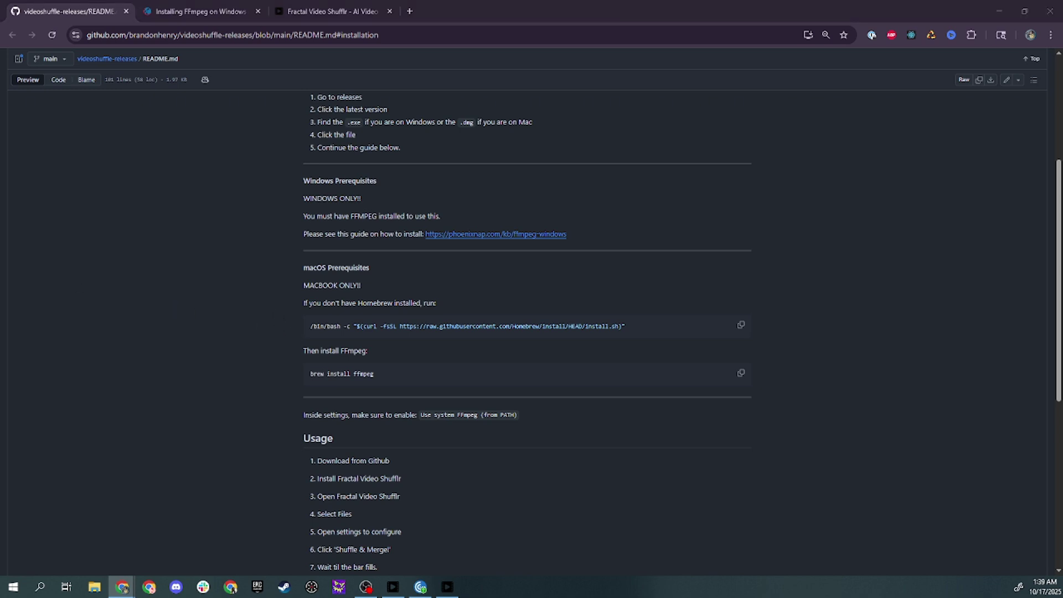
pyautogui.moveTo(0, 133); pyautogui.dragTo(521, 0)
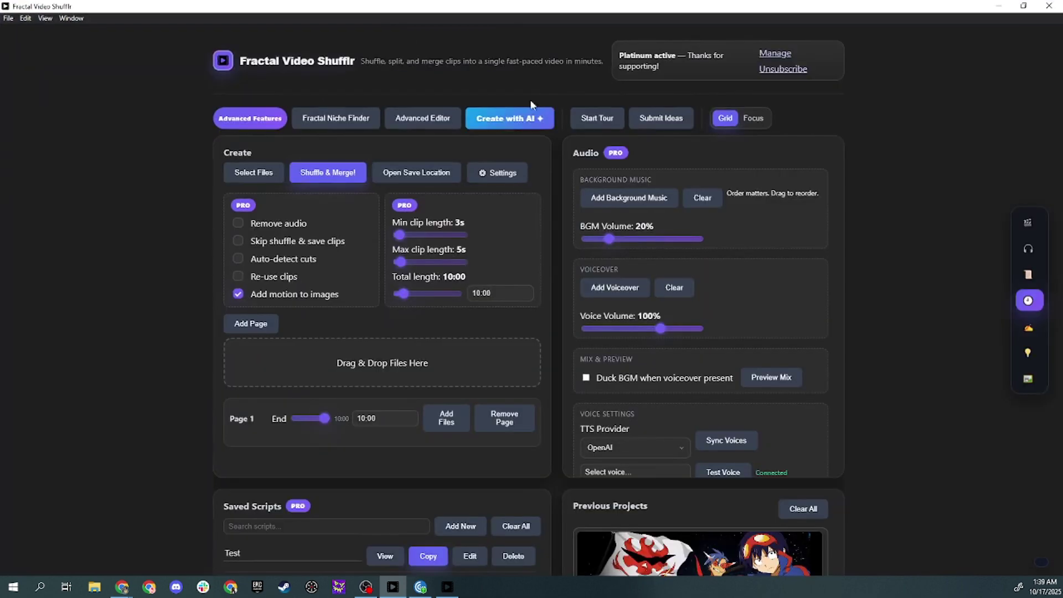
# Enable Re-use clips and highlight the value in the total length field
pyautogui.click(284, 278)
pyautogui.scroll(-1, 294, 298)
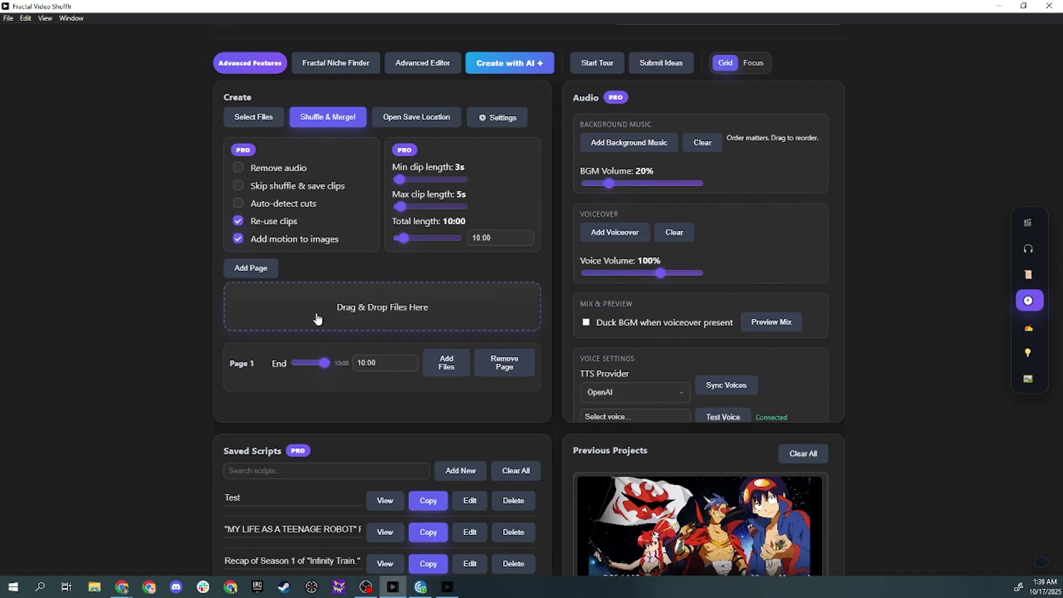
pyautogui.scroll(1, 302, 356)
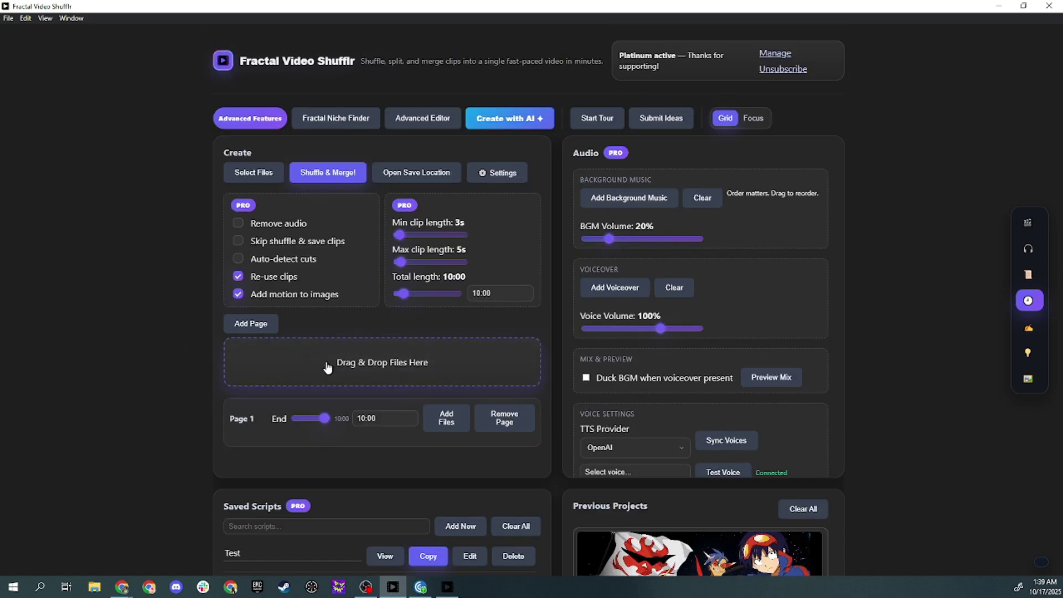
pyautogui.moveTo(503, 293); pyautogui.dragTo(450, 294)
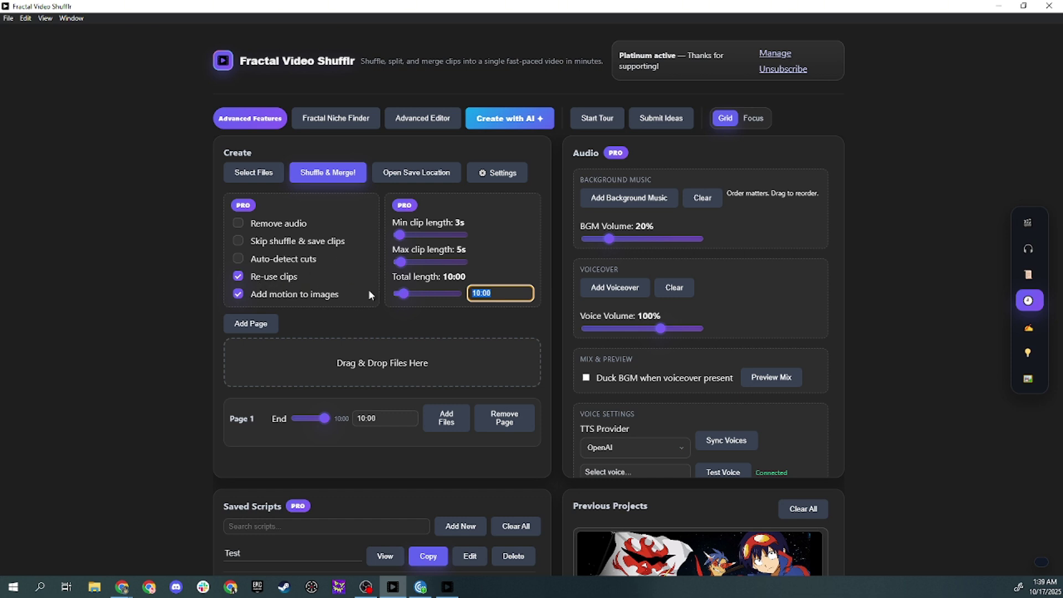
pyautogui.moveTo(500, 292); pyautogui.dragTo(465, 299)
pyautogui.click(314, 274)
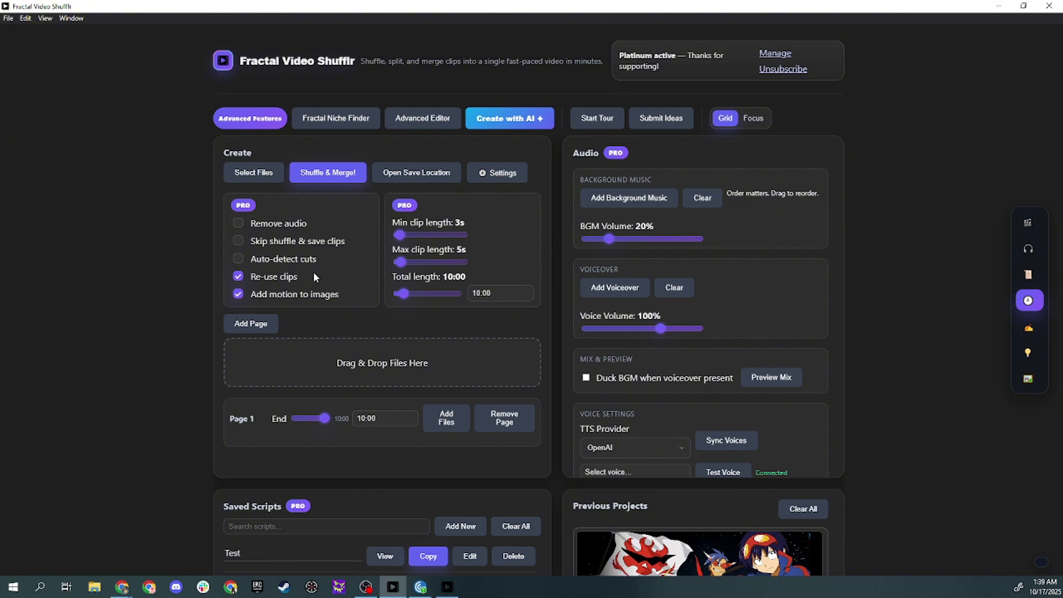
# Disable the Re-use clips and Add motion to images options in the Create section
pyautogui.click(291, 278)
pyautogui.click(293, 302)
pyautogui.moveTo(247, 294); pyautogui.dragTo(347, 294)
pyautogui.click(347, 295)
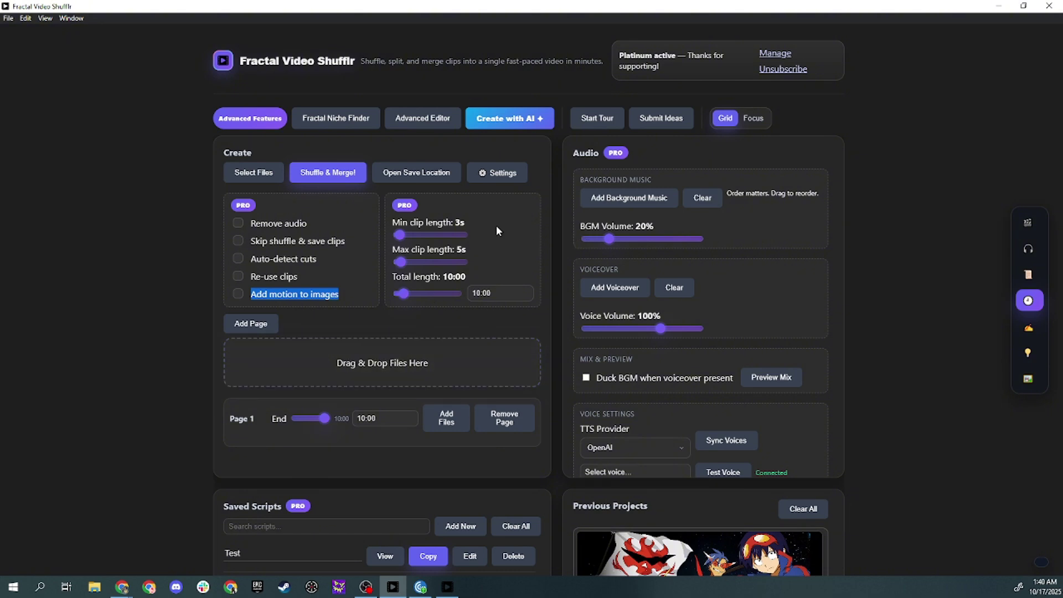
# Open the Submit Ideas form and dismiss it without submitting anything
pyautogui.click(670, 124)
pyautogui.click(596, 429)
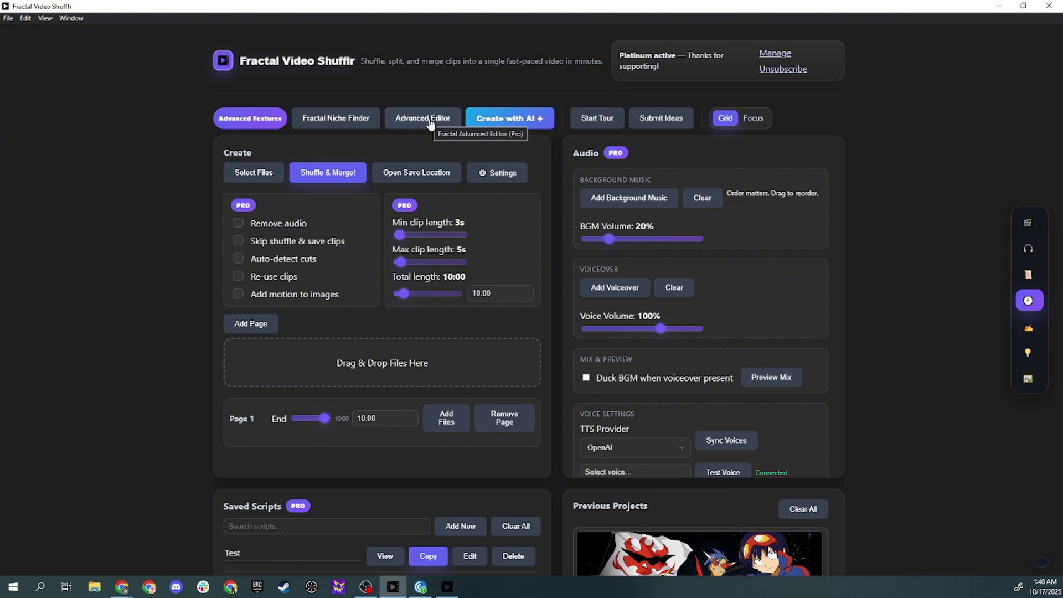
# Open the Fractal Advanced Editor and bring up its Create with AI dialog
pyautogui.click(510, 121)
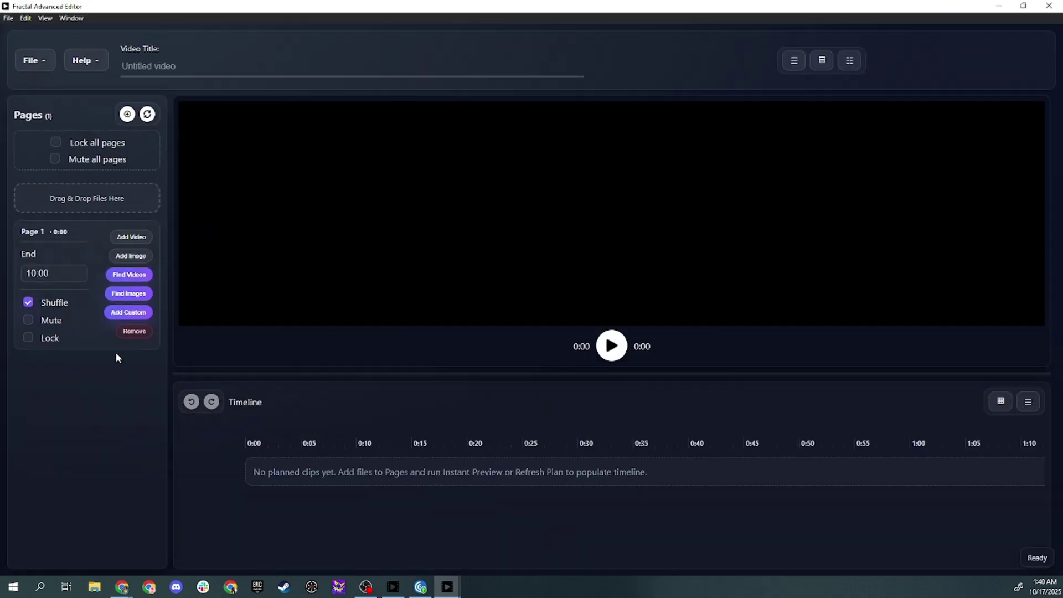
pyautogui.click(40, 55)
pyautogui.click(99, 132)
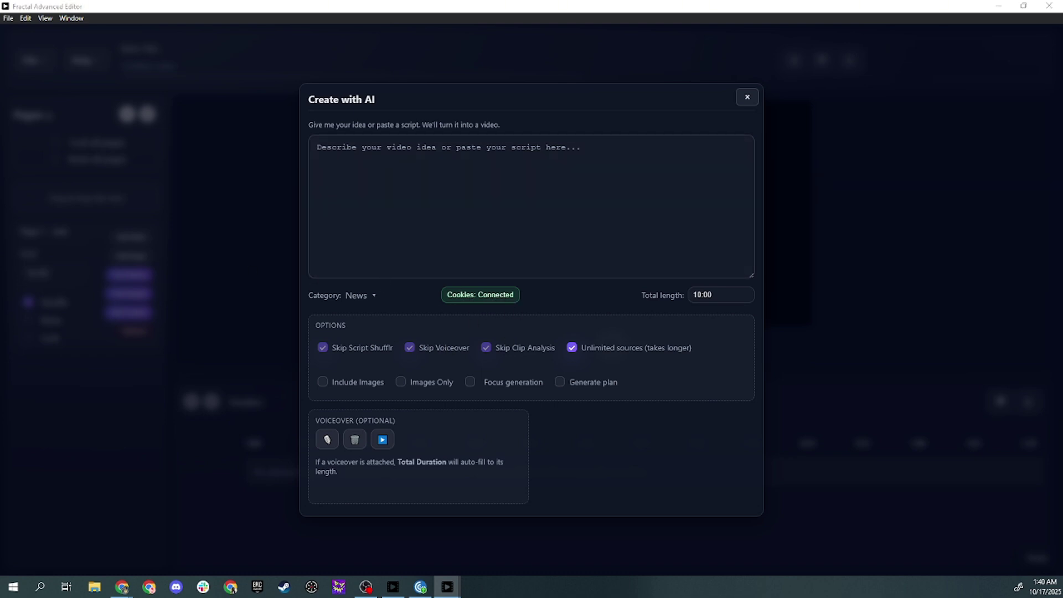
# View the YouTube Cookies sign-in window from Create with AI, and close both the window and the dialog
pyautogui.moveTo(0, 222); pyautogui.dragTo(614, 72)
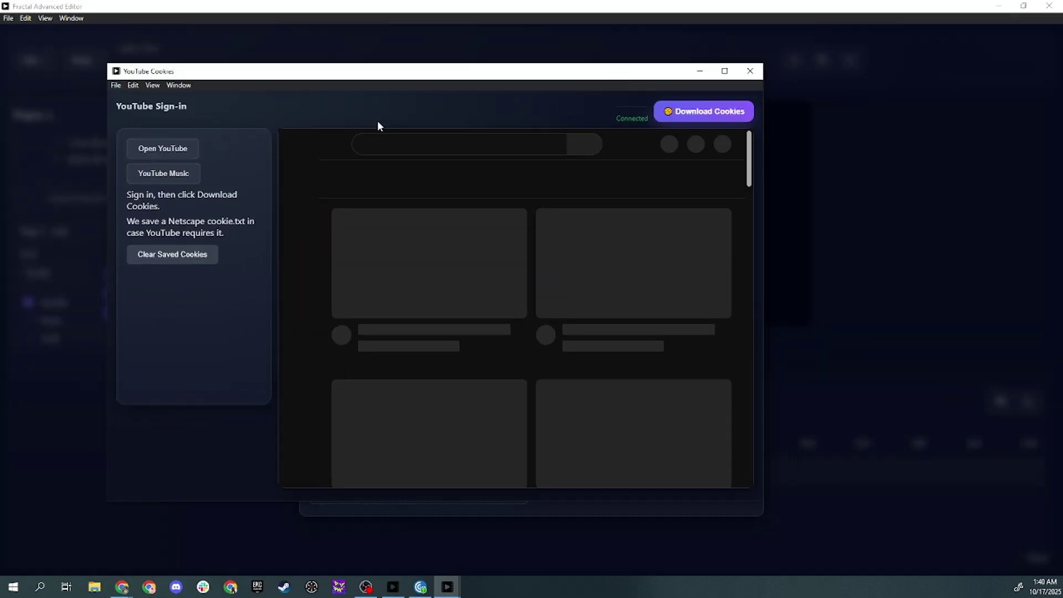
pyautogui.moveTo(432, 76); pyautogui.dragTo(0, 221)
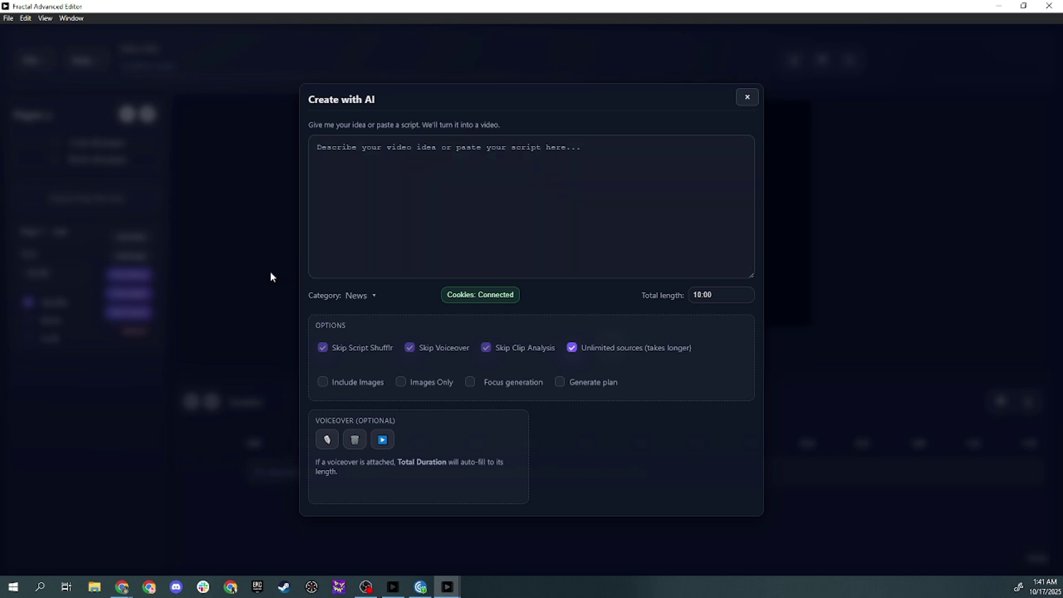
pyautogui.click(746, 99)
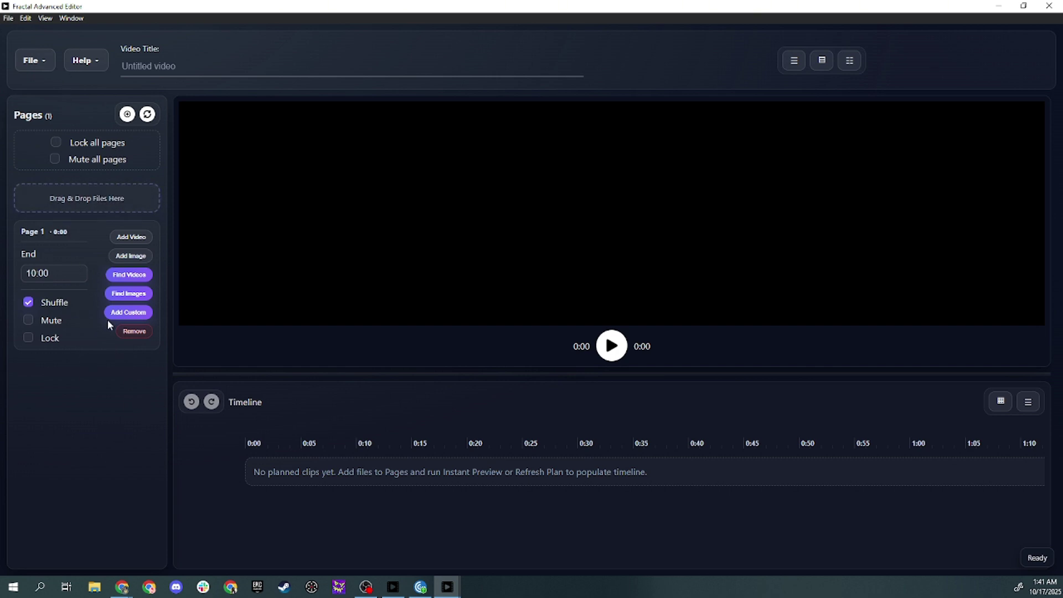
# Open Find Videos for Page 1, view the cookies window from the YouTube URL section, and close both
pyautogui.click(138, 277)
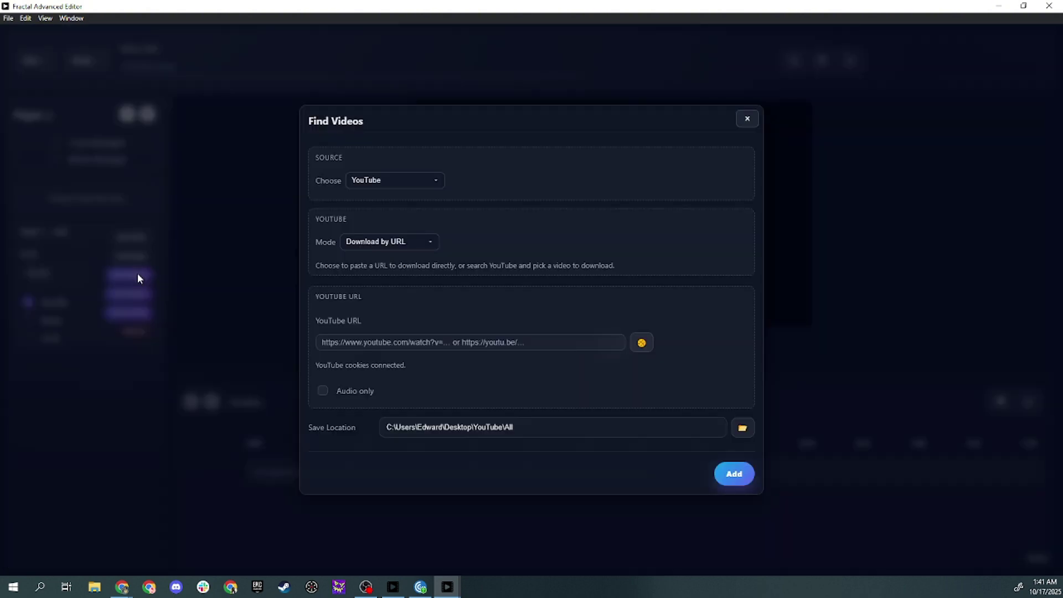
pyautogui.click(642, 349)
pyautogui.moveTo(766, 52); pyautogui.dragTo(1, 531)
pyautogui.click(747, 118)
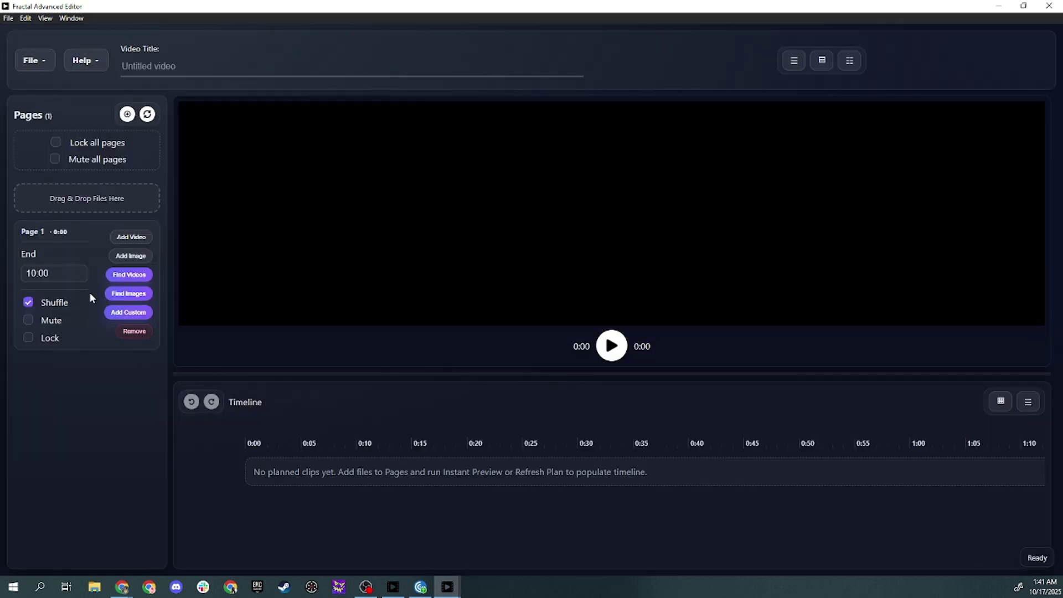
# Close the Advanced Editor and look over the Create, Audio and Saved Scripts sections of the main window
pyautogui.click(1049, 6)
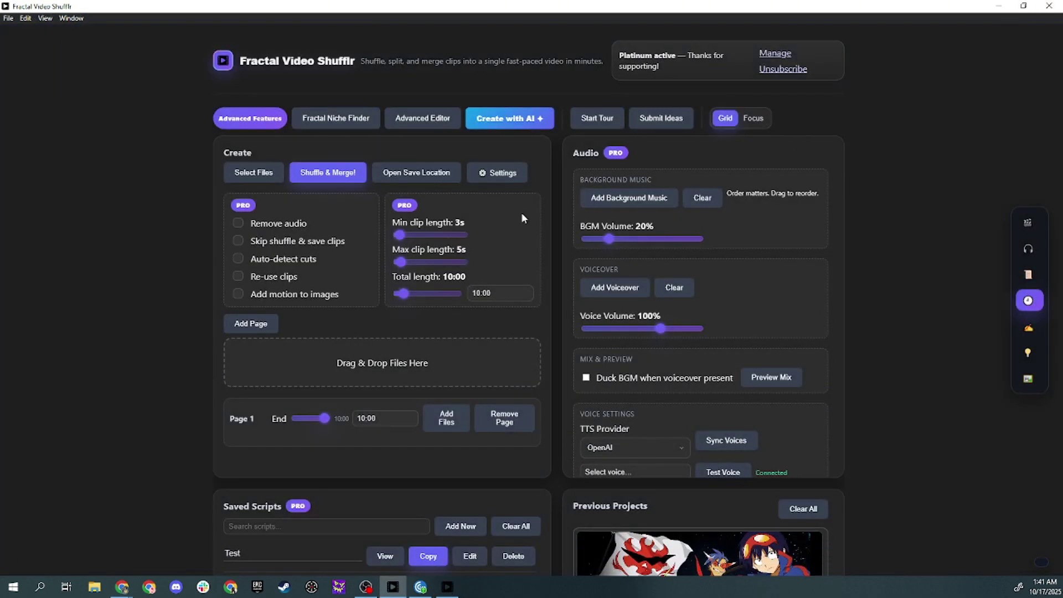
pyautogui.scroll(-2, 163, 247)
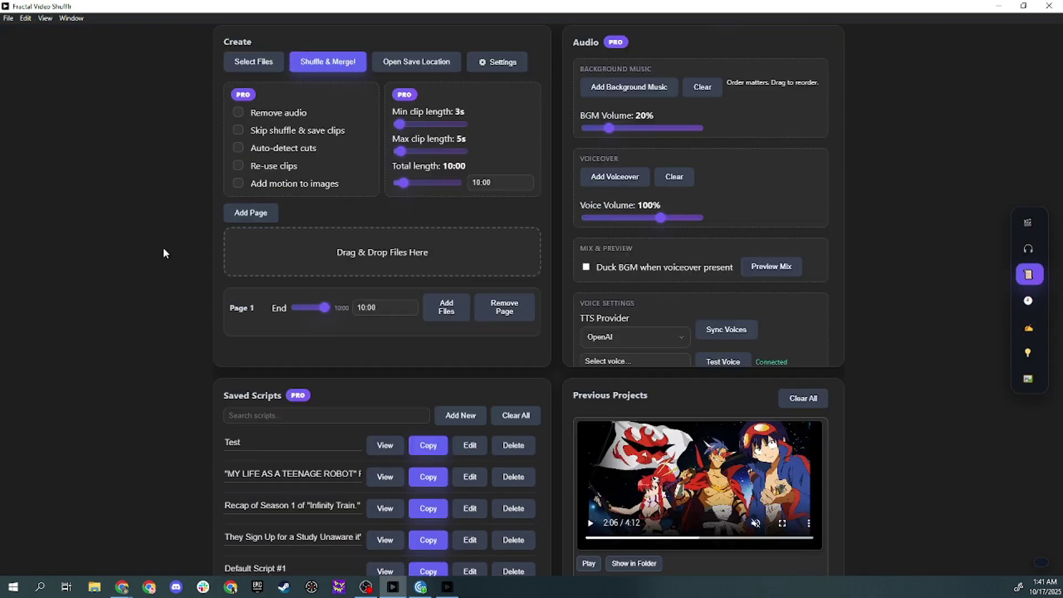
pyautogui.scroll(2, 163, 247)
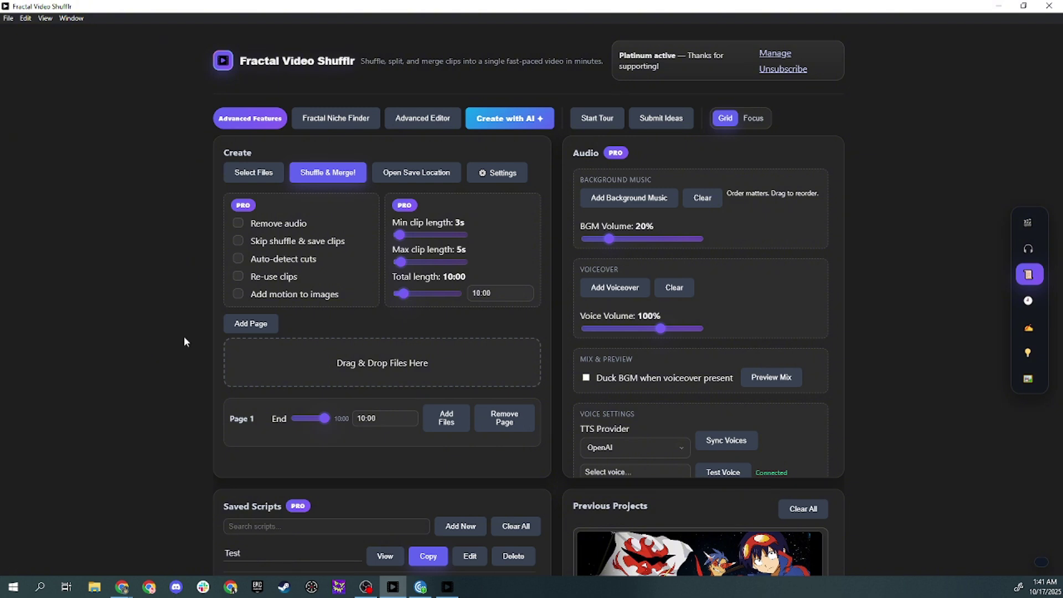